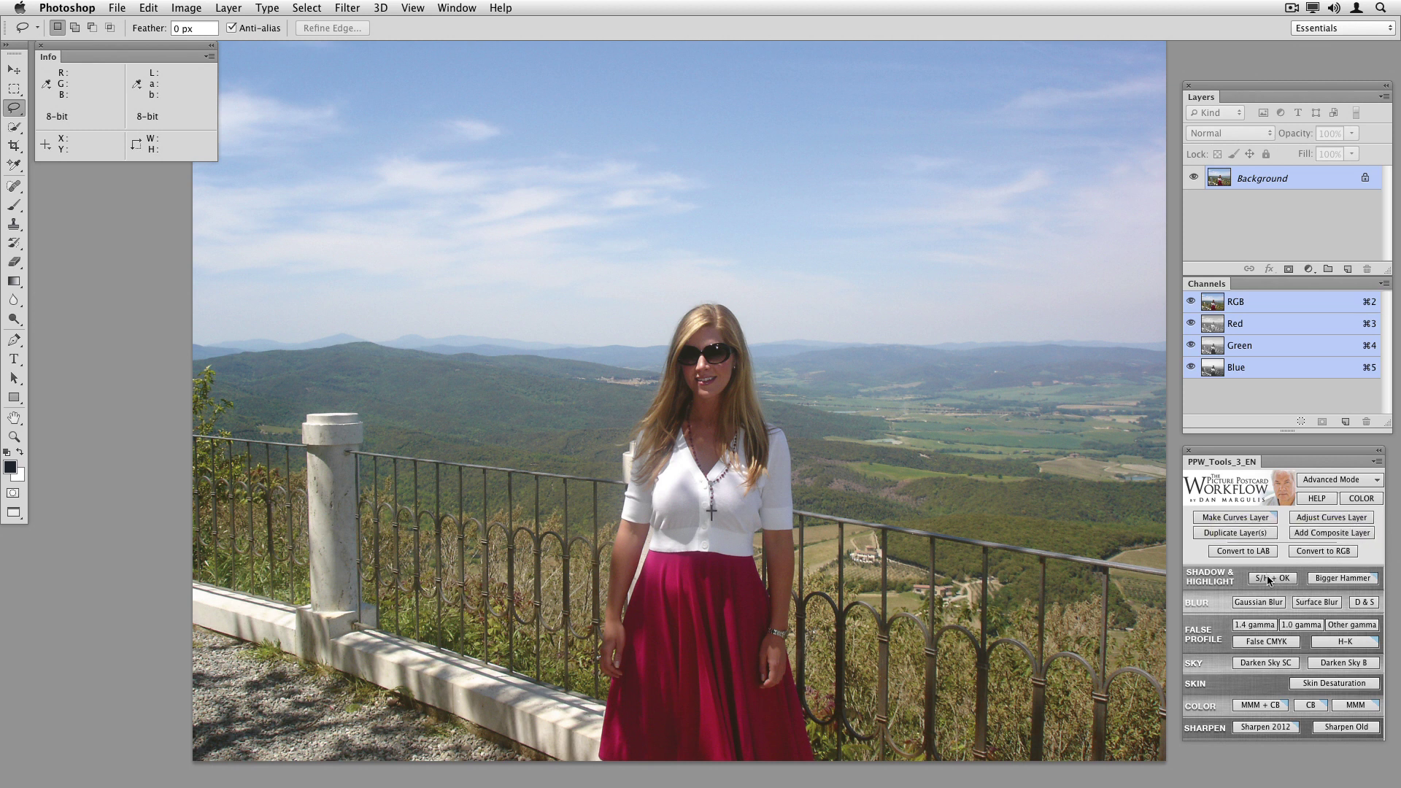
- Run Darken Sky SC on the Italy photo, set Sky Boost opacity to 62%, and compare before/after
left_click(1262, 660)
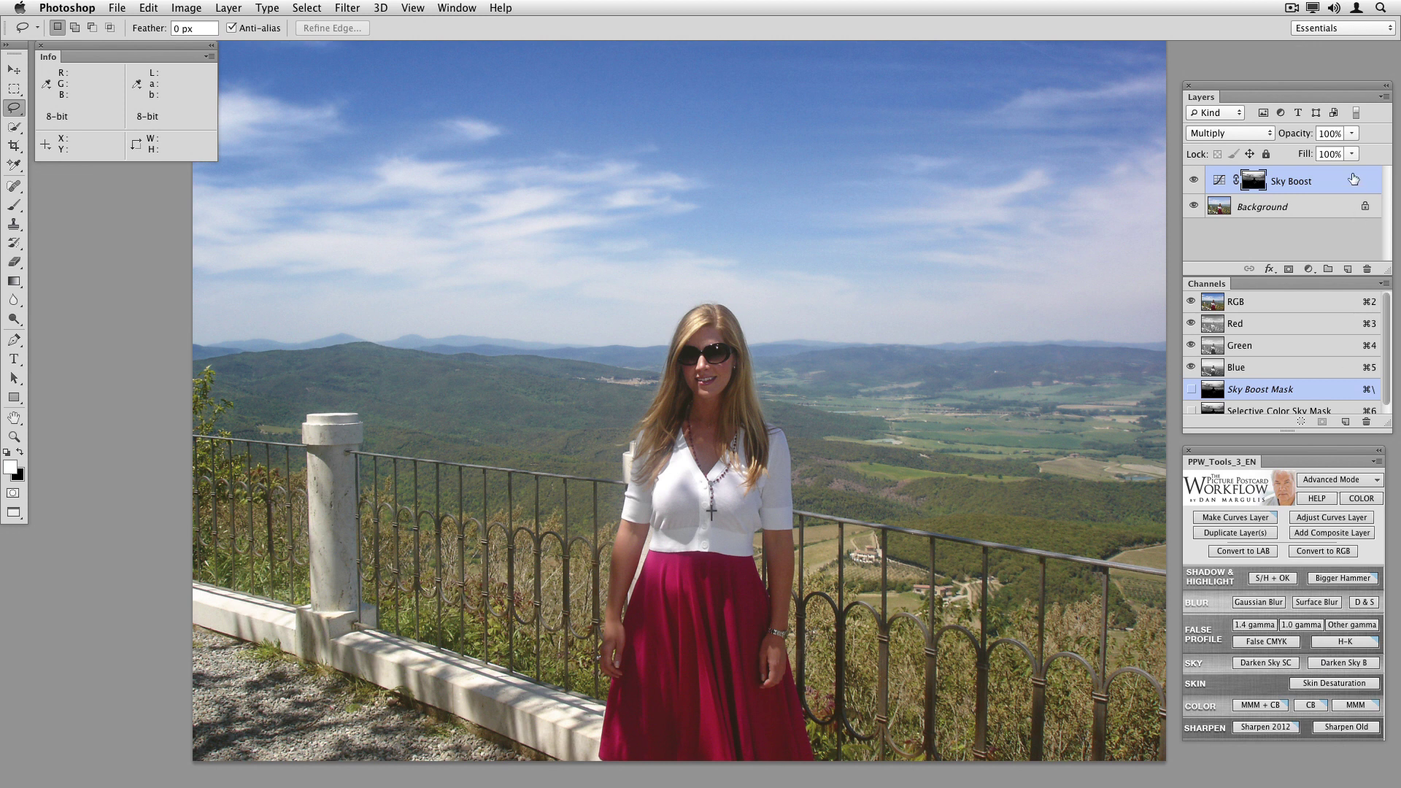
left_click_drag(1303, 139, 1273, 133)
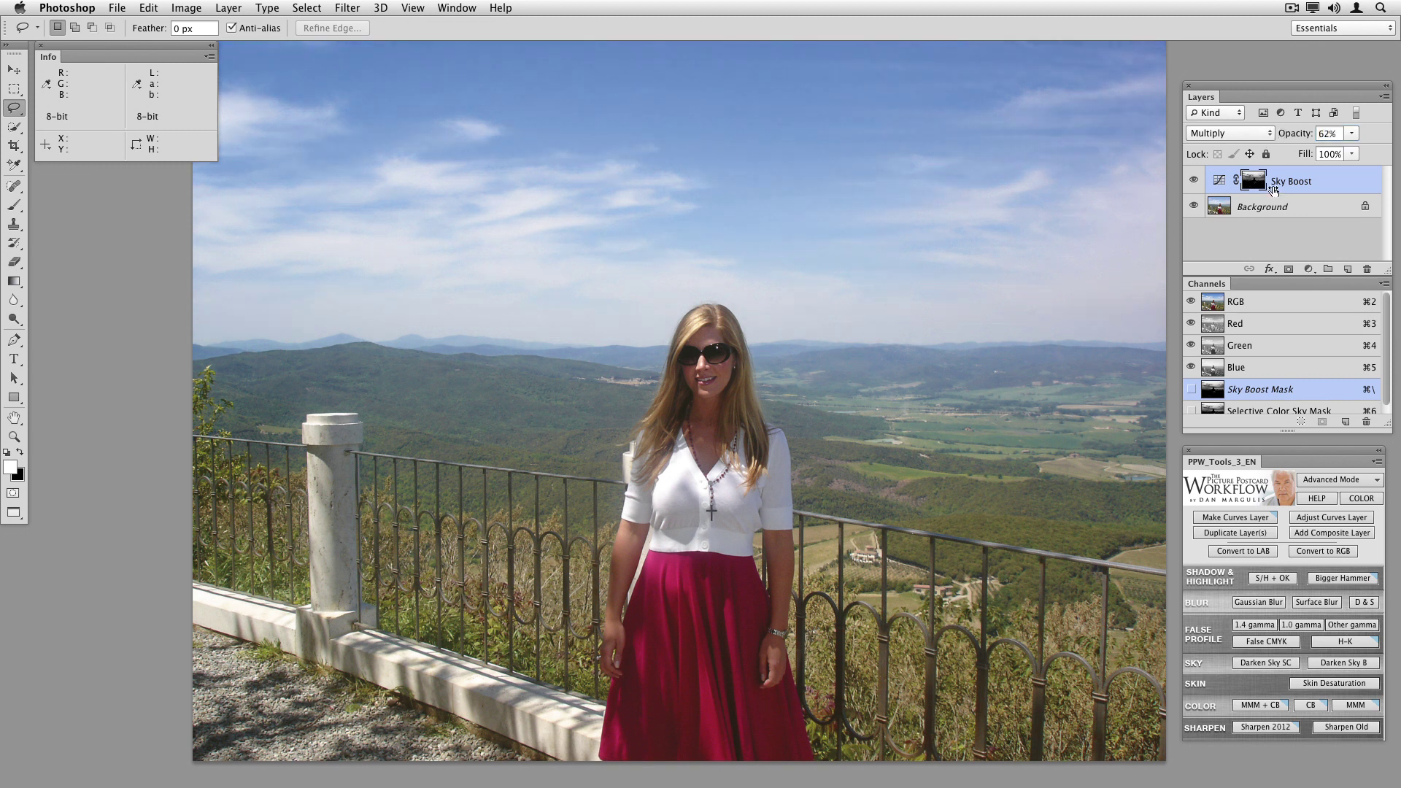
left_click(1194, 181)
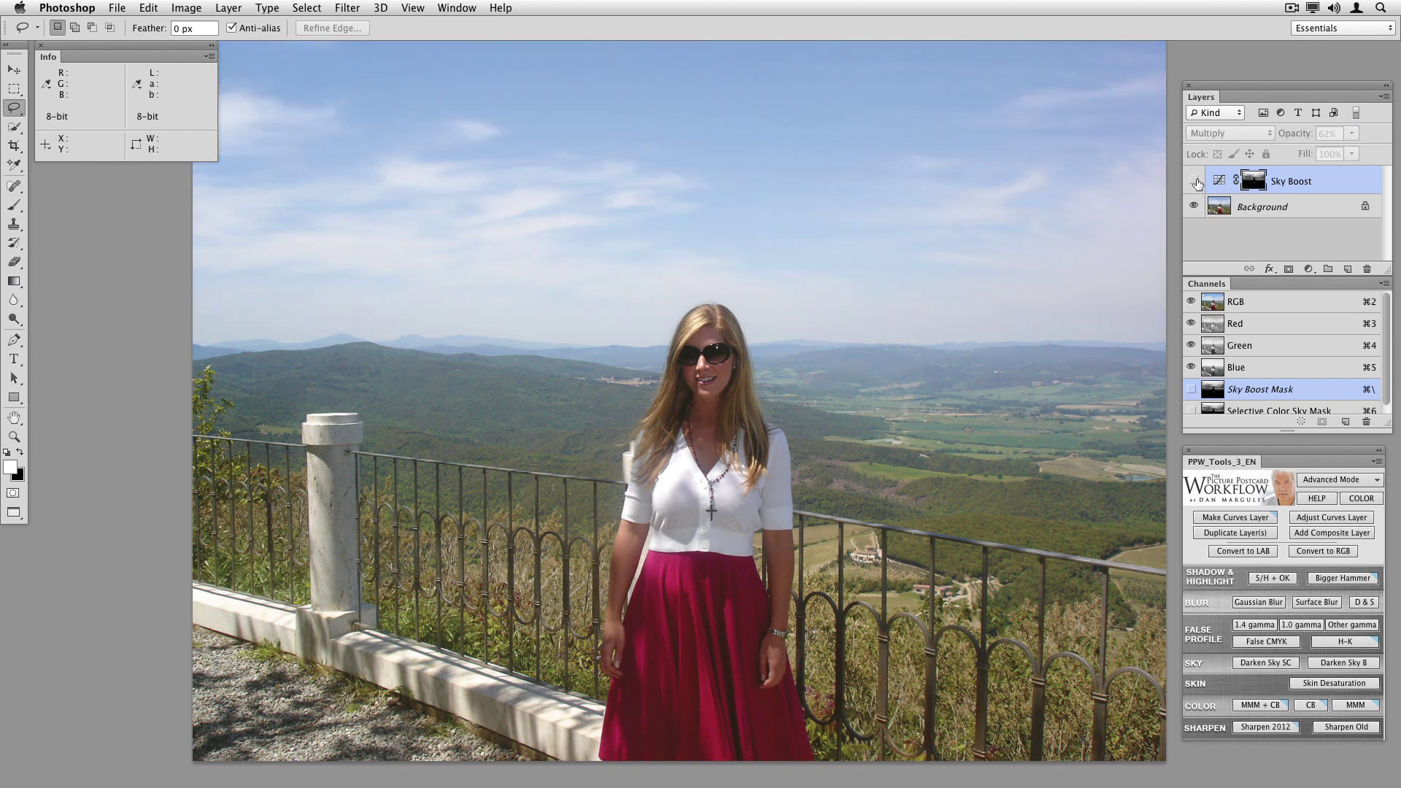
left_click(1194, 181)
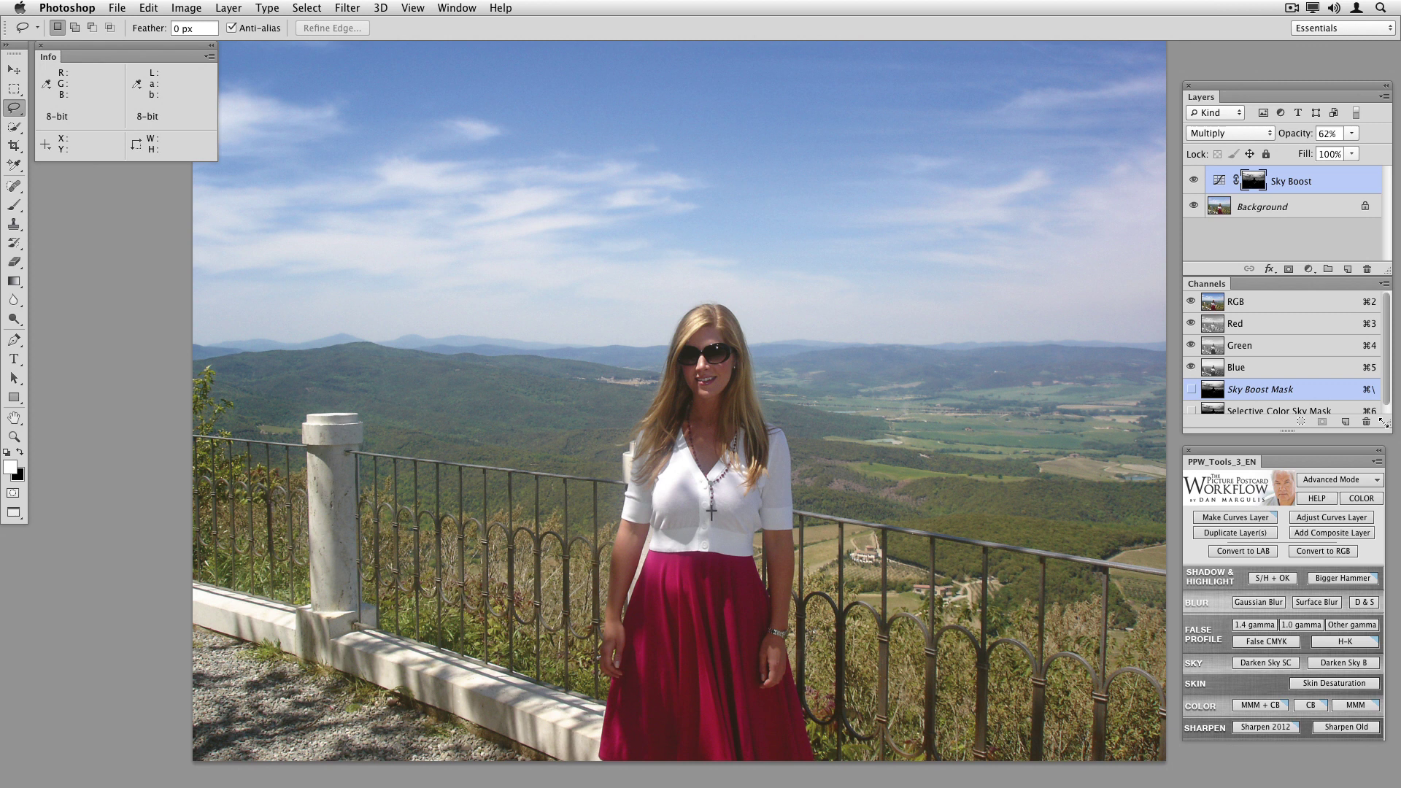
left_click_drag(1383, 431, 1379, 456)
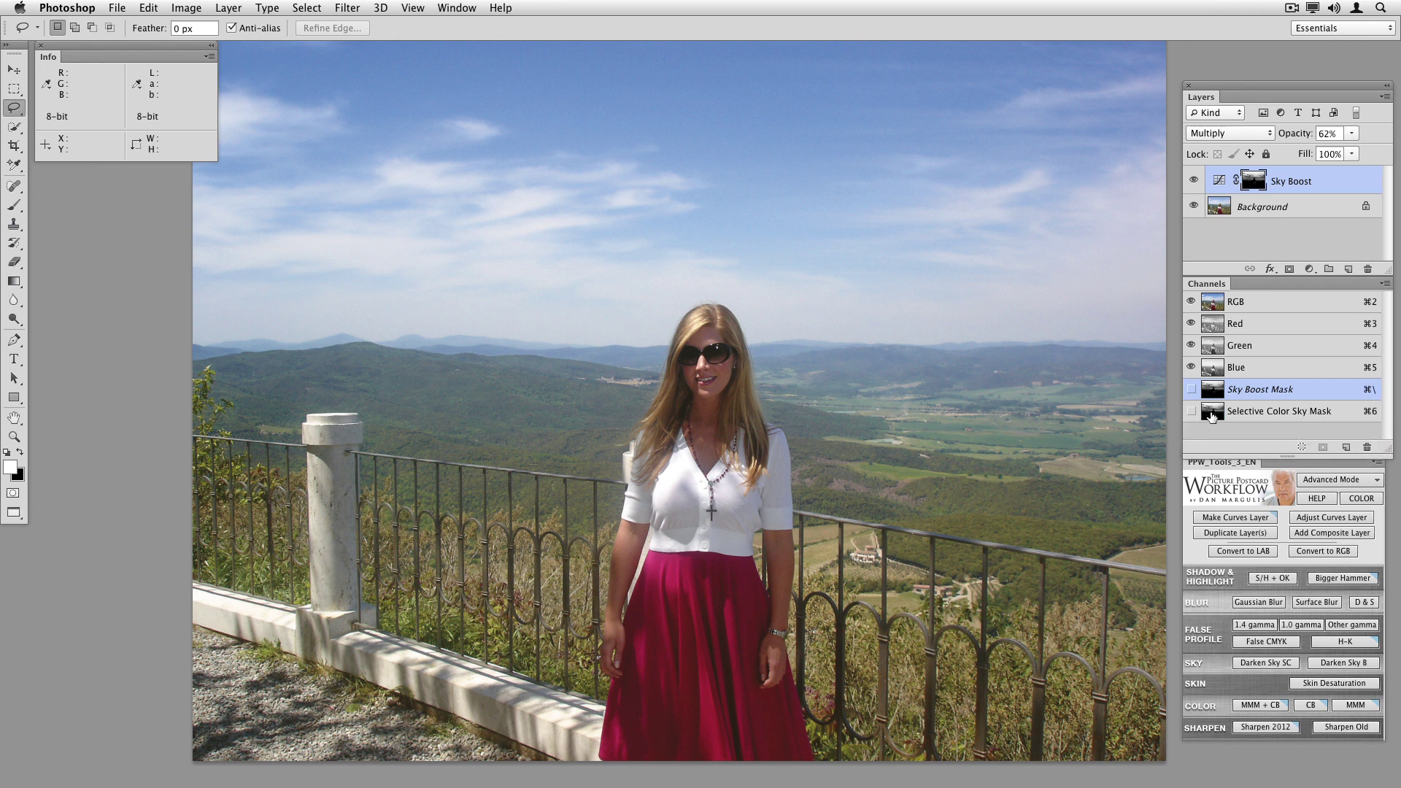
- View the Selective Color Sky Mask channel on its own, then delete that channel
left_click(1191, 389)
left_click(1278, 408)
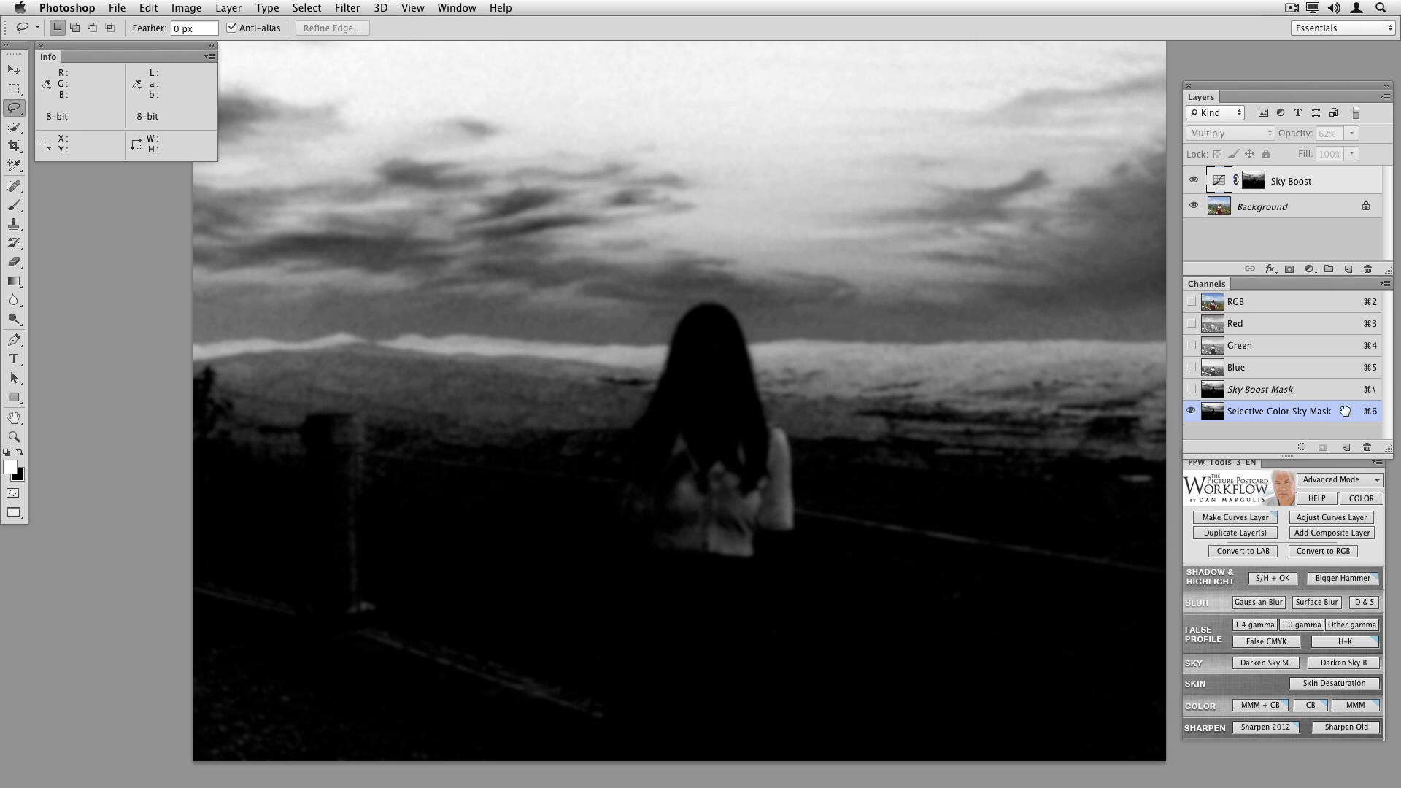
left_click_drag(1346, 414, 1367, 447)
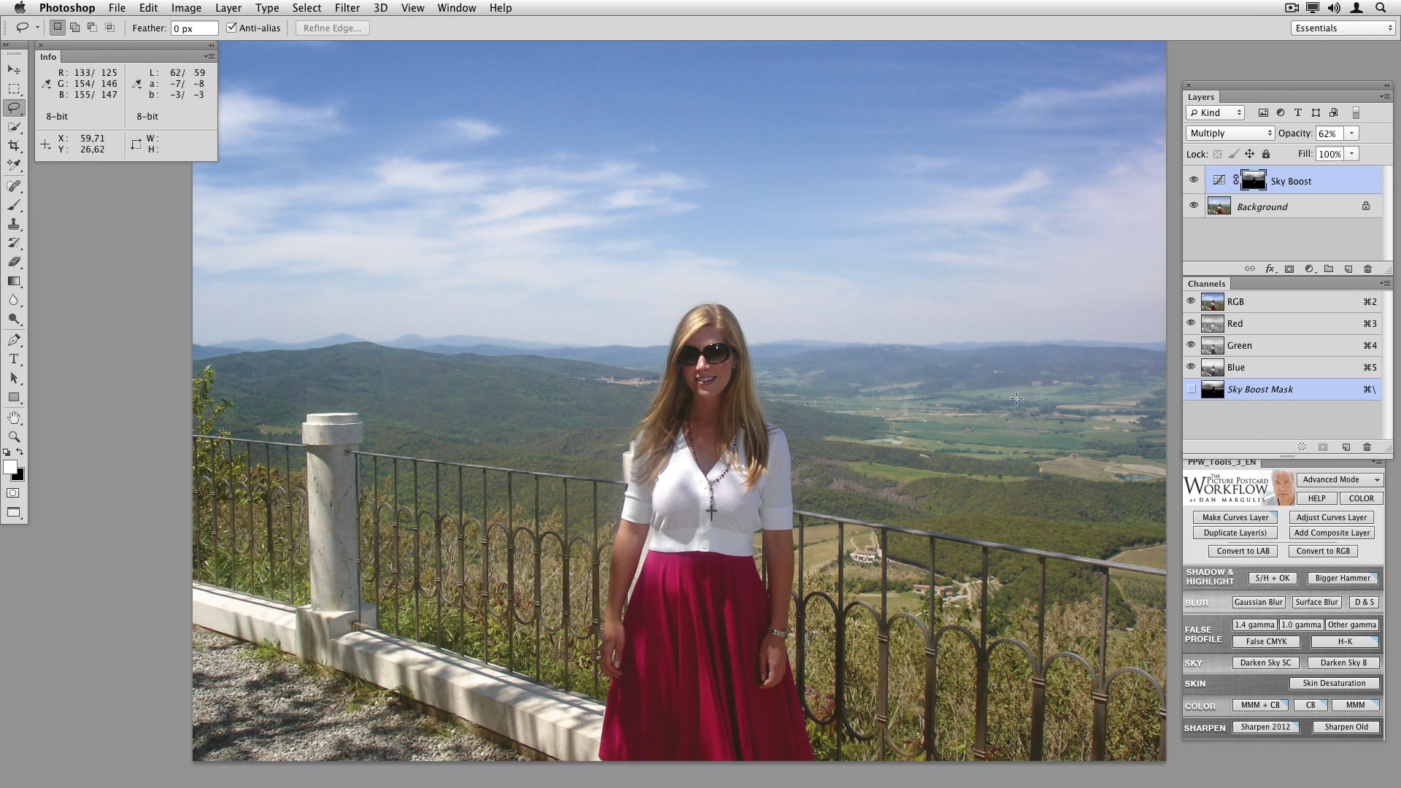
- Close the Italy photo, discarding its unsaved changes
key("super+w")
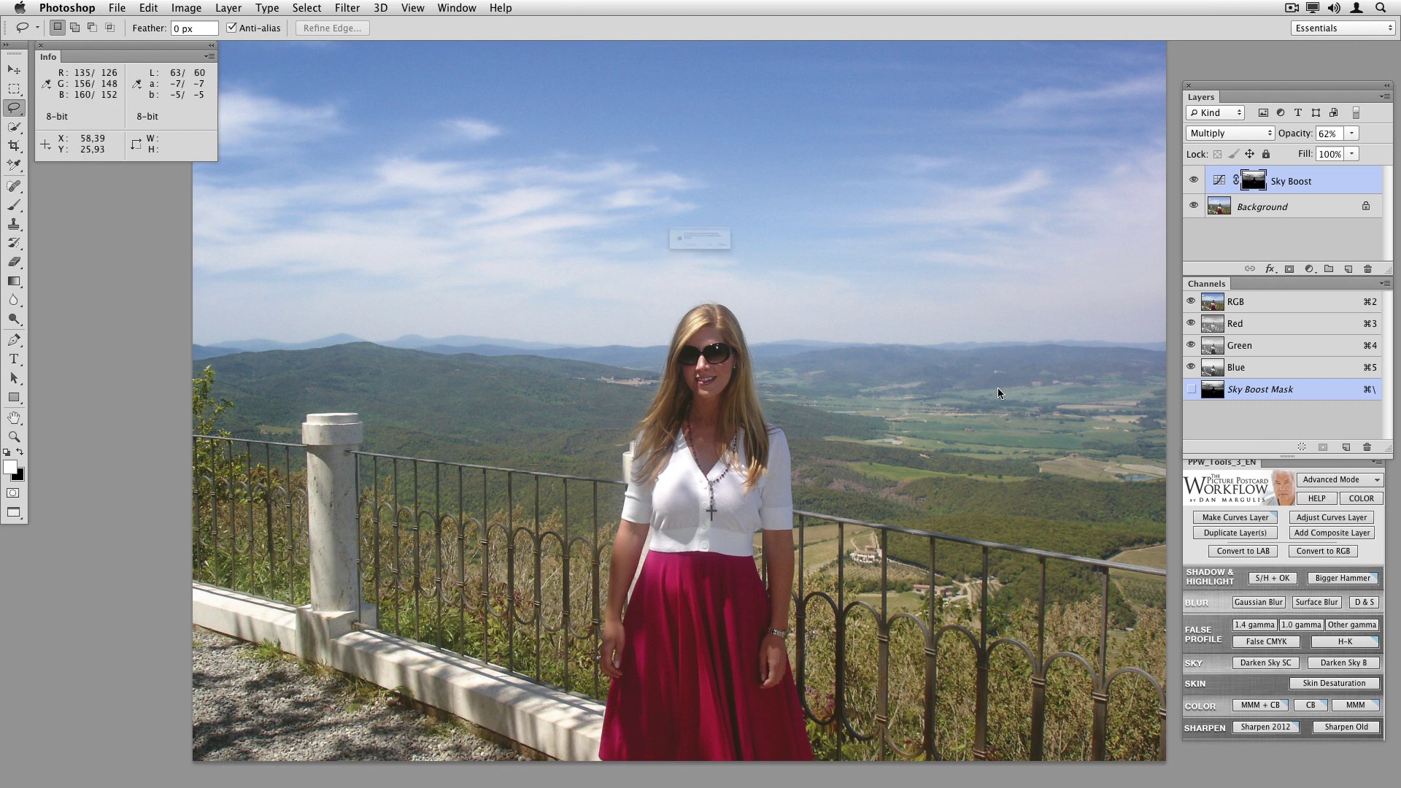
left_click(663, 275)
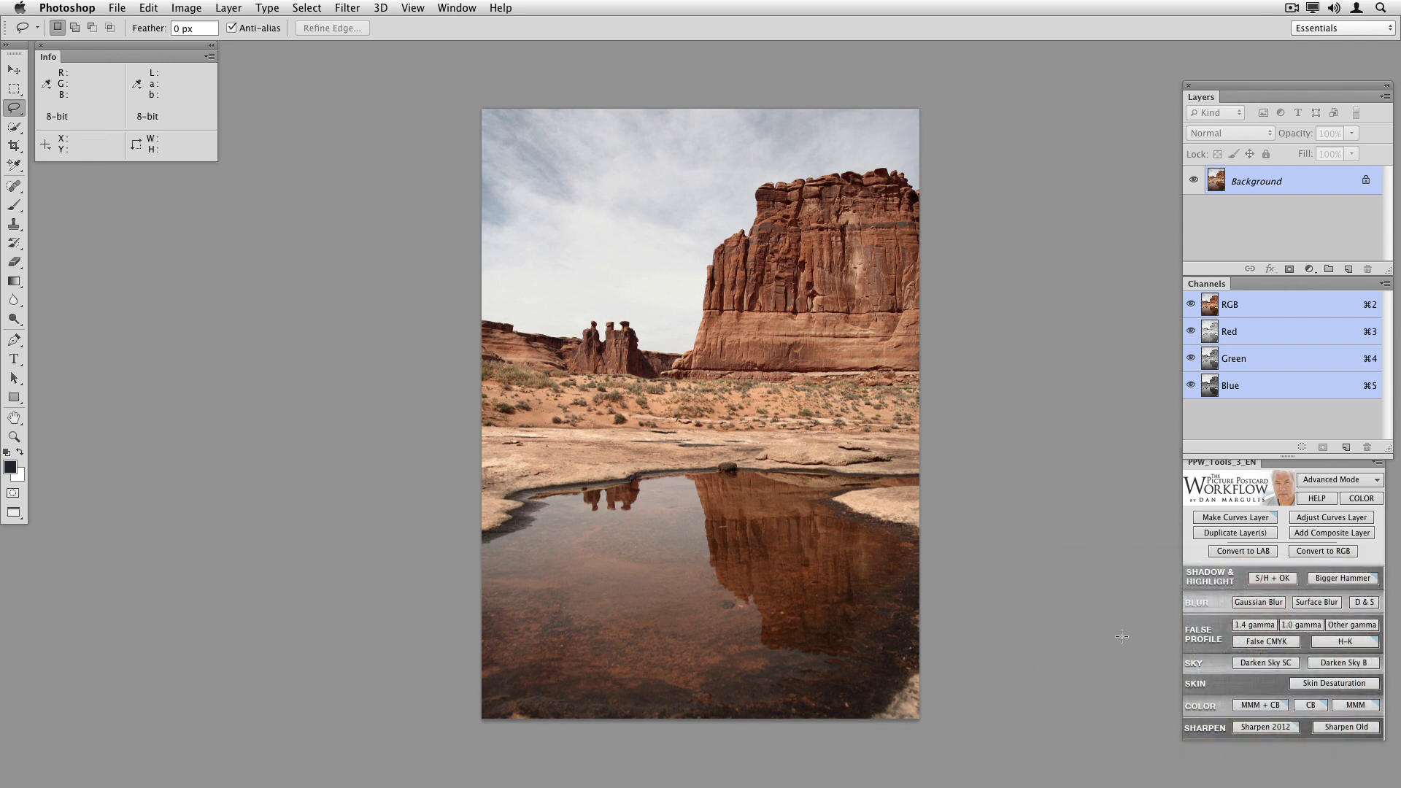
- Run Darken Sky B on the canyon photo and toggle its layer to compare with the original
left_click(1327, 664)
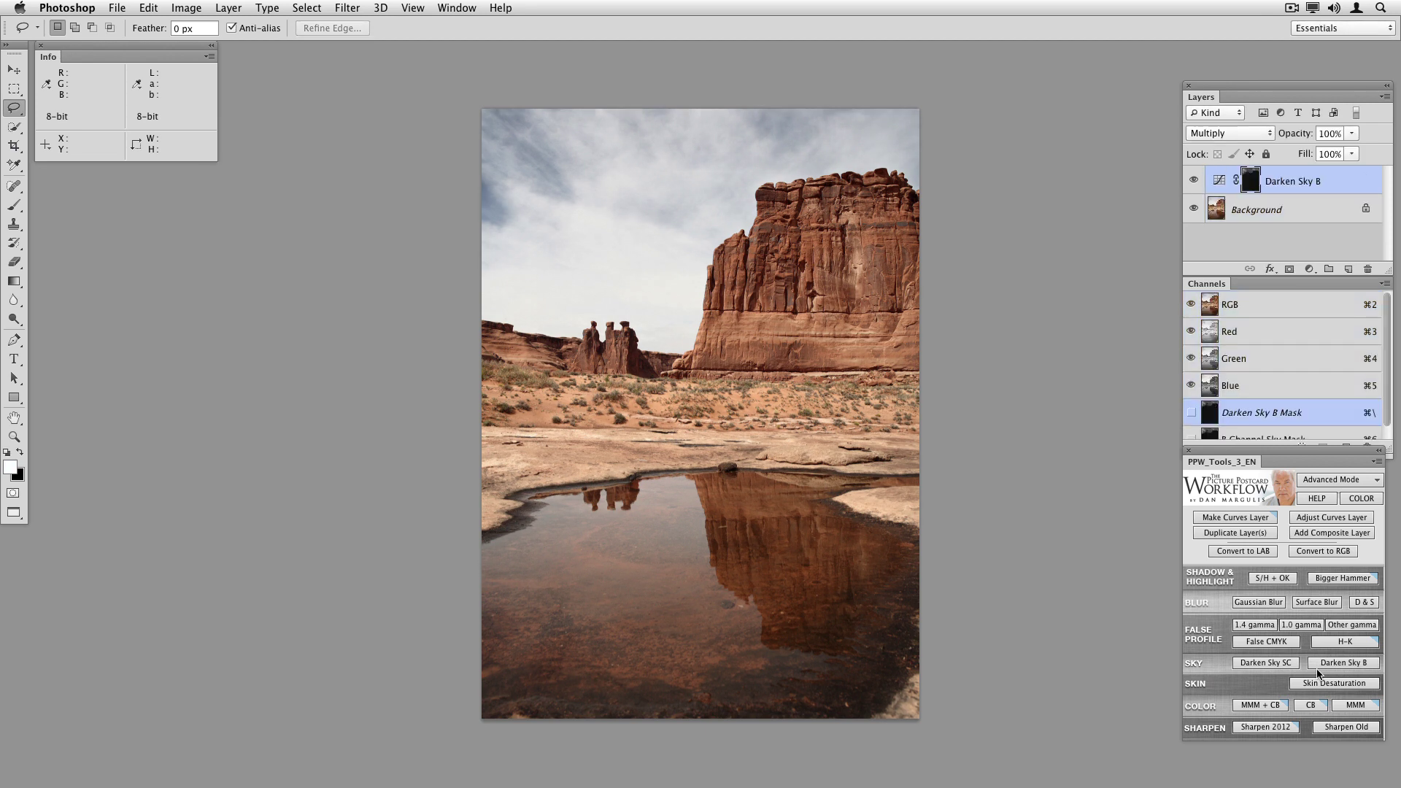
left_click(1194, 181)
left_click(1194, 181)
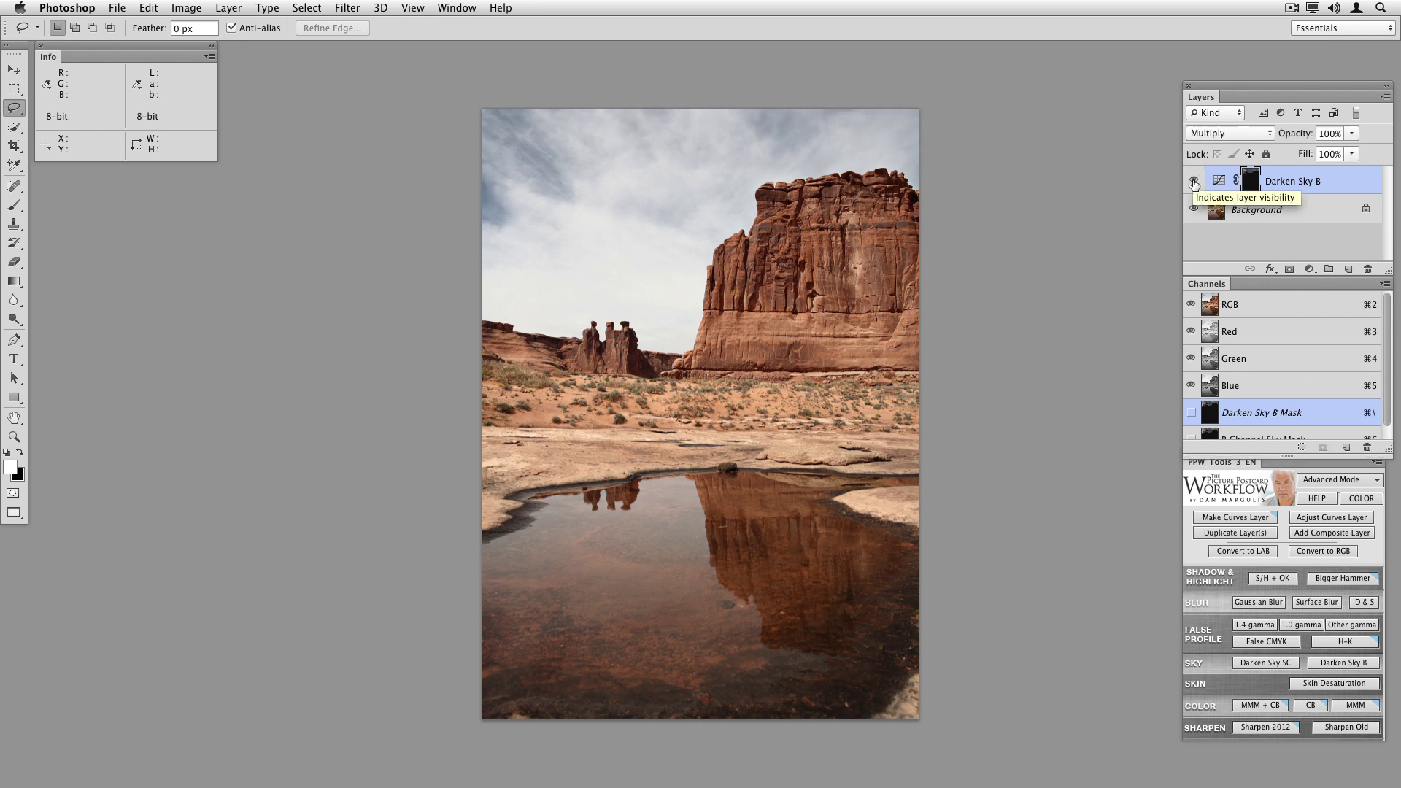
left_click(1194, 181)
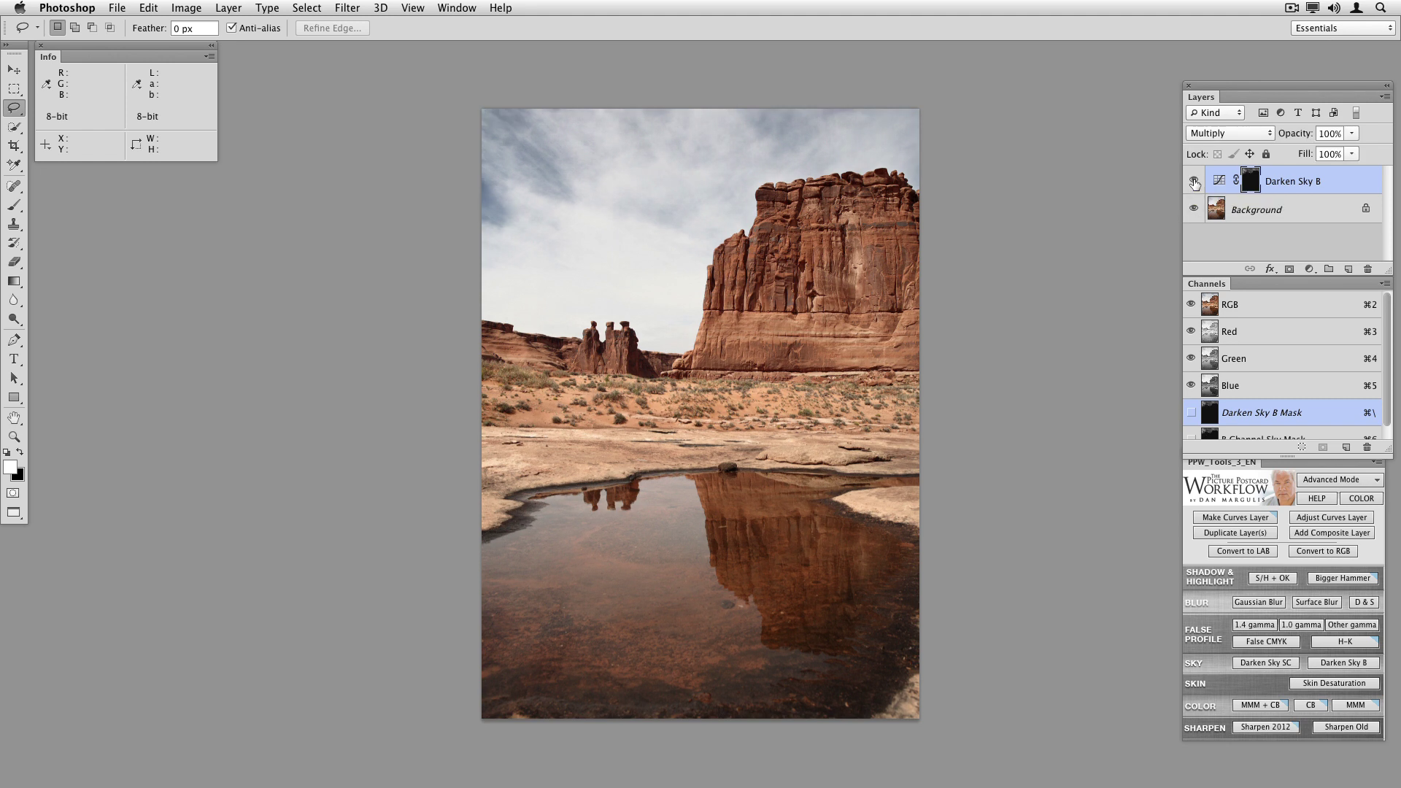
left_click(1194, 181)
left_click(1194, 181)
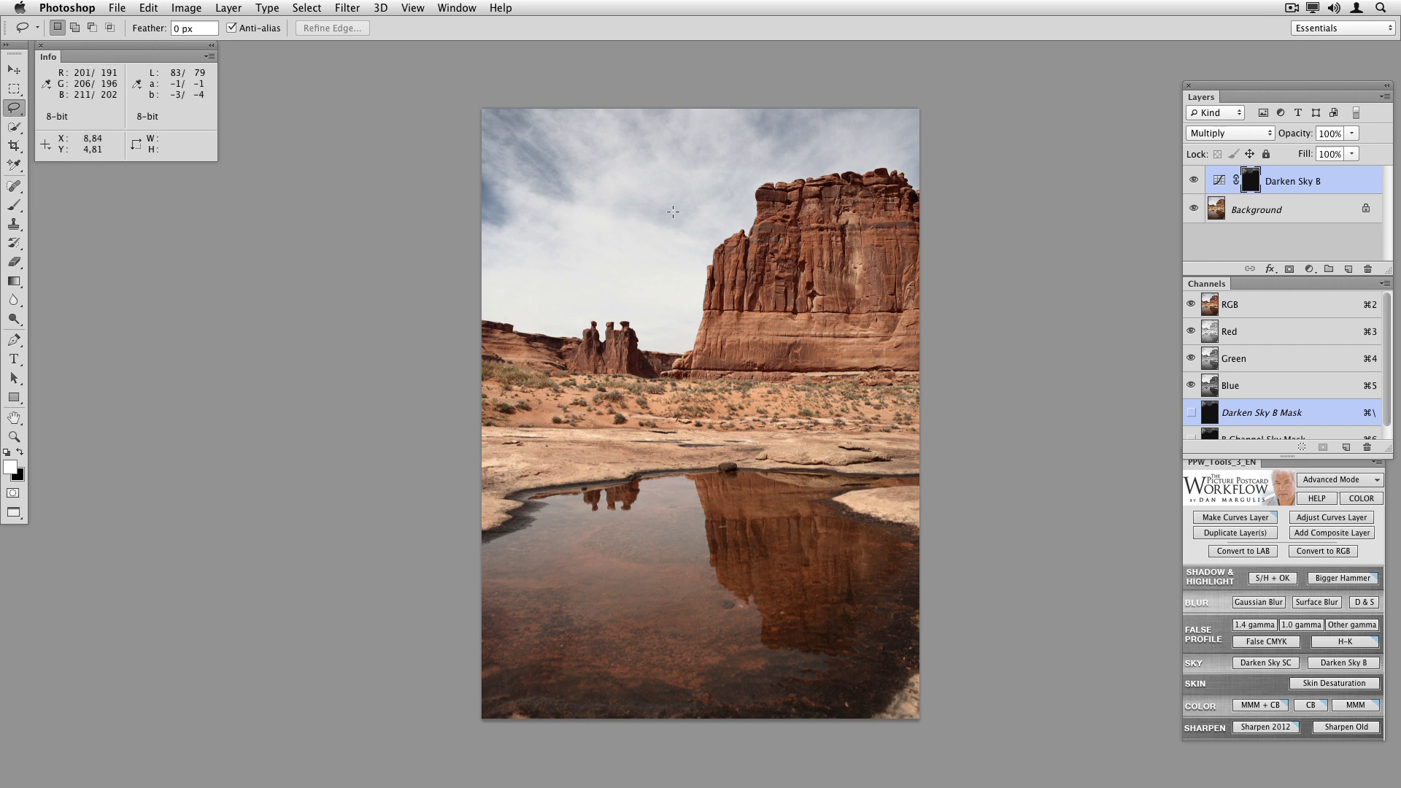
- Zoom into the sky and recheck the Darken Sky B layer against the original
left_click(627, 182, "super")
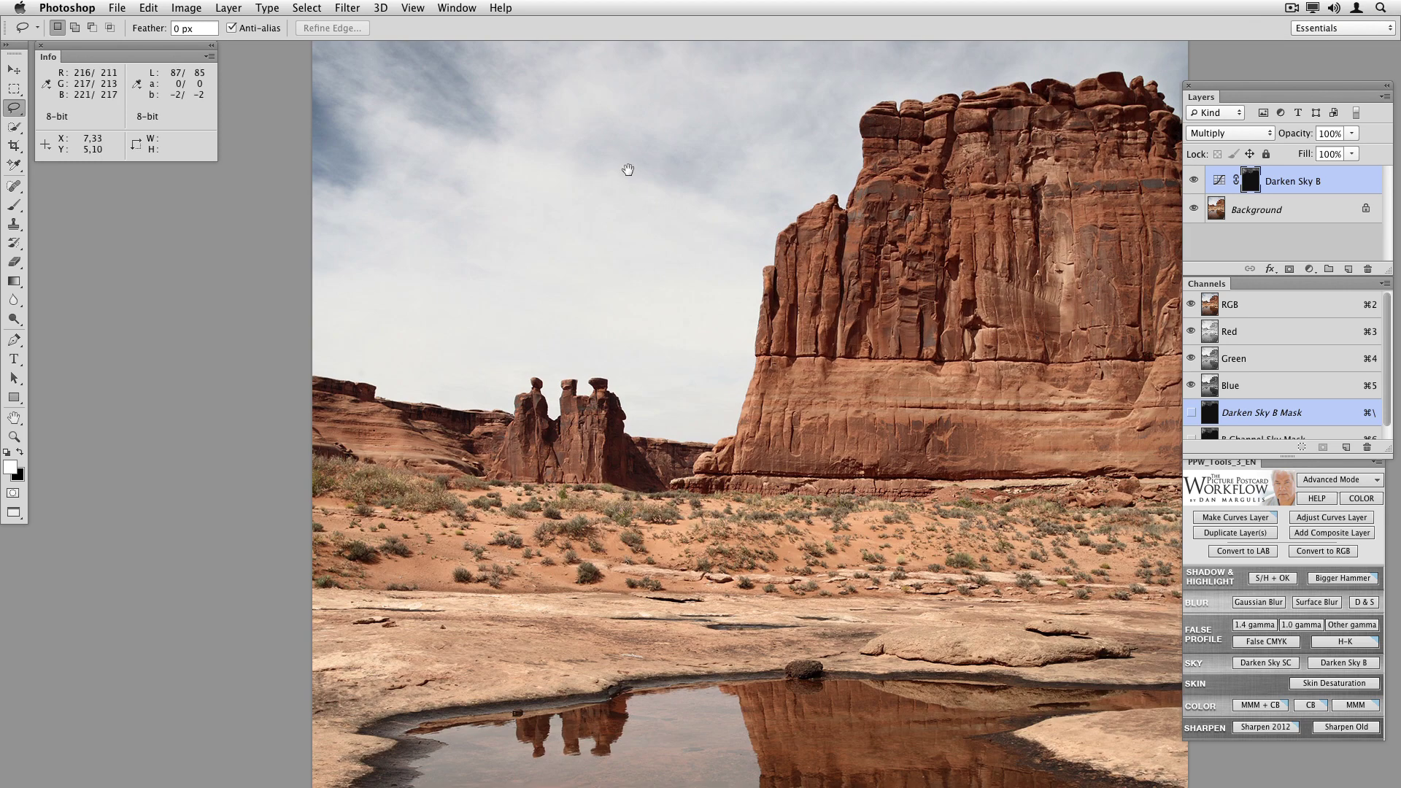
left_click_drag(628, 170, 650, 297)
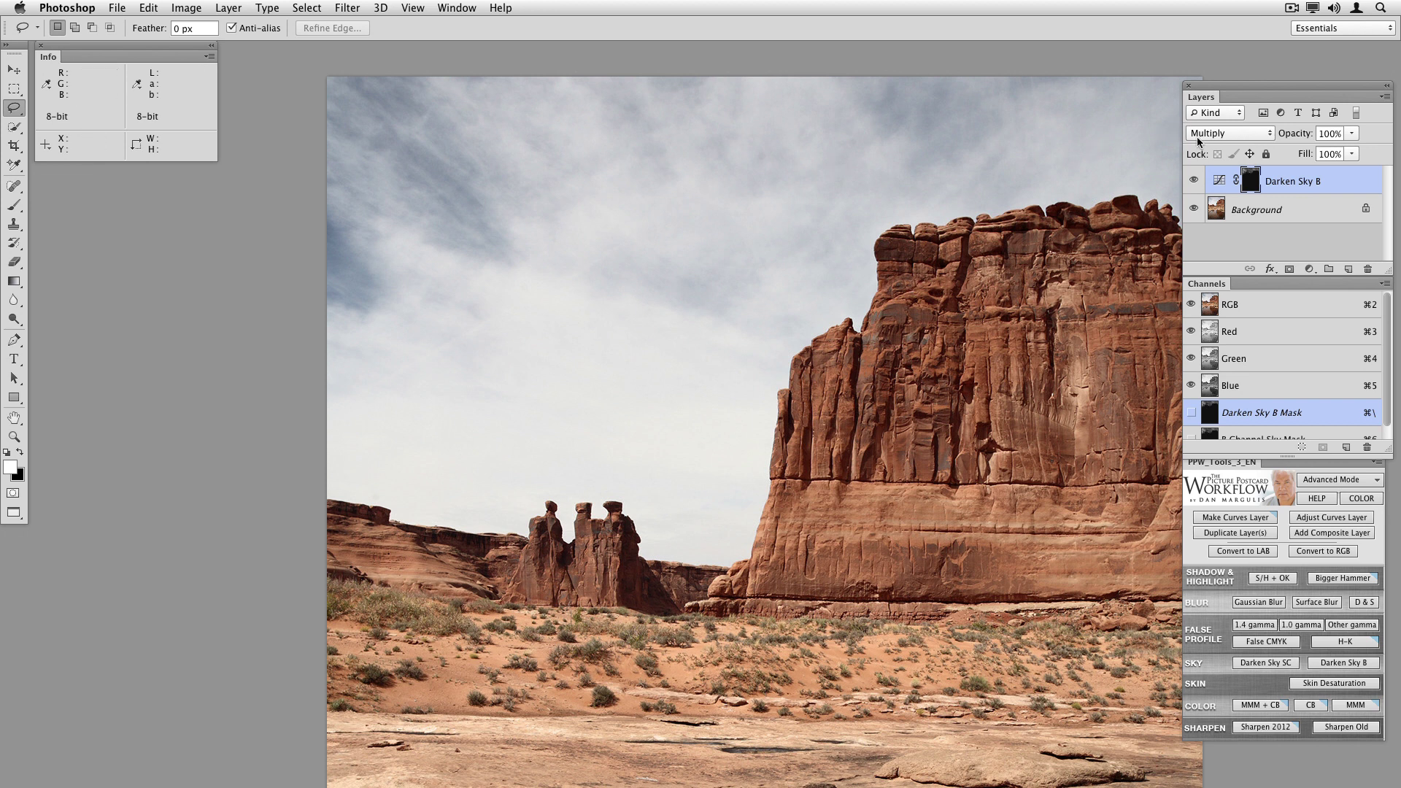
left_click(1196, 180)
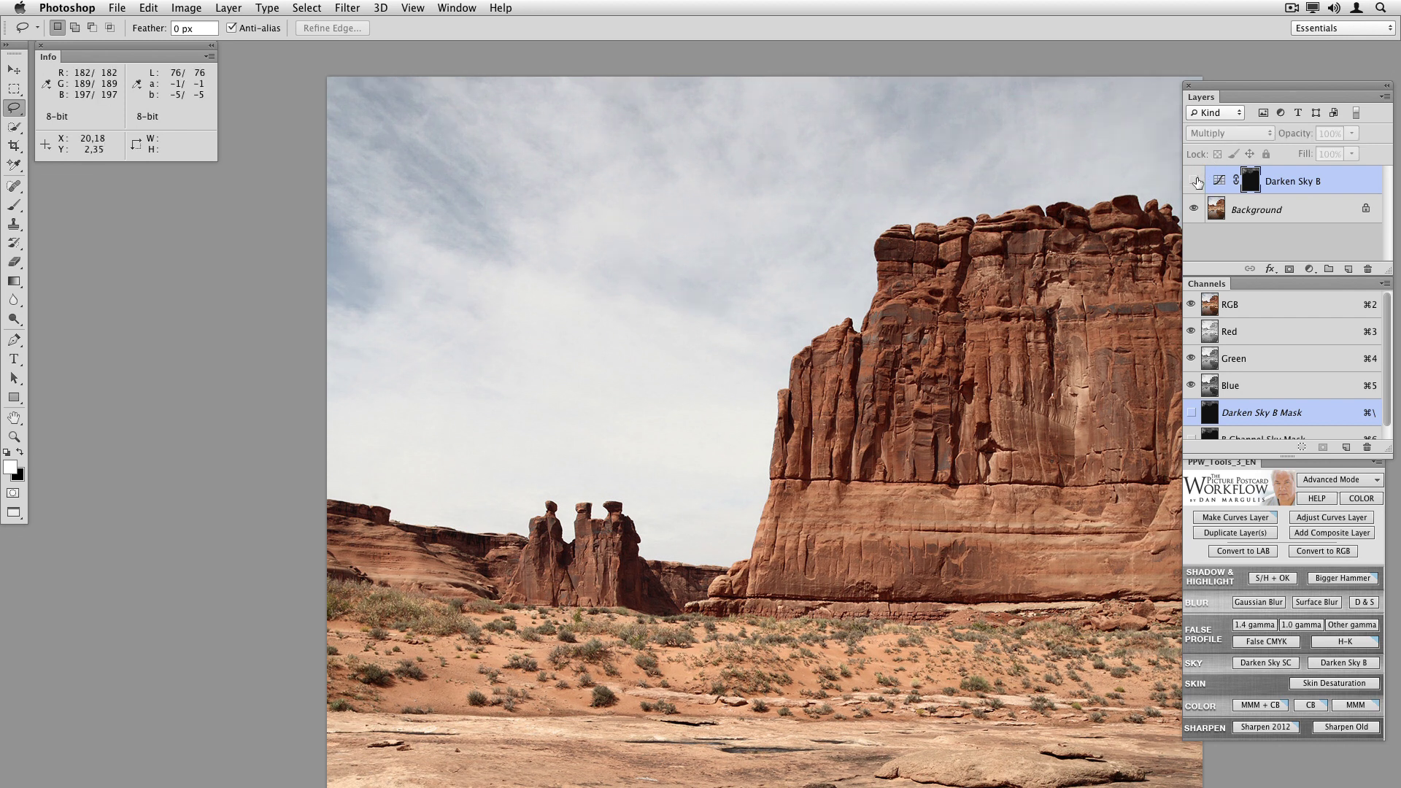
left_click(1196, 180)
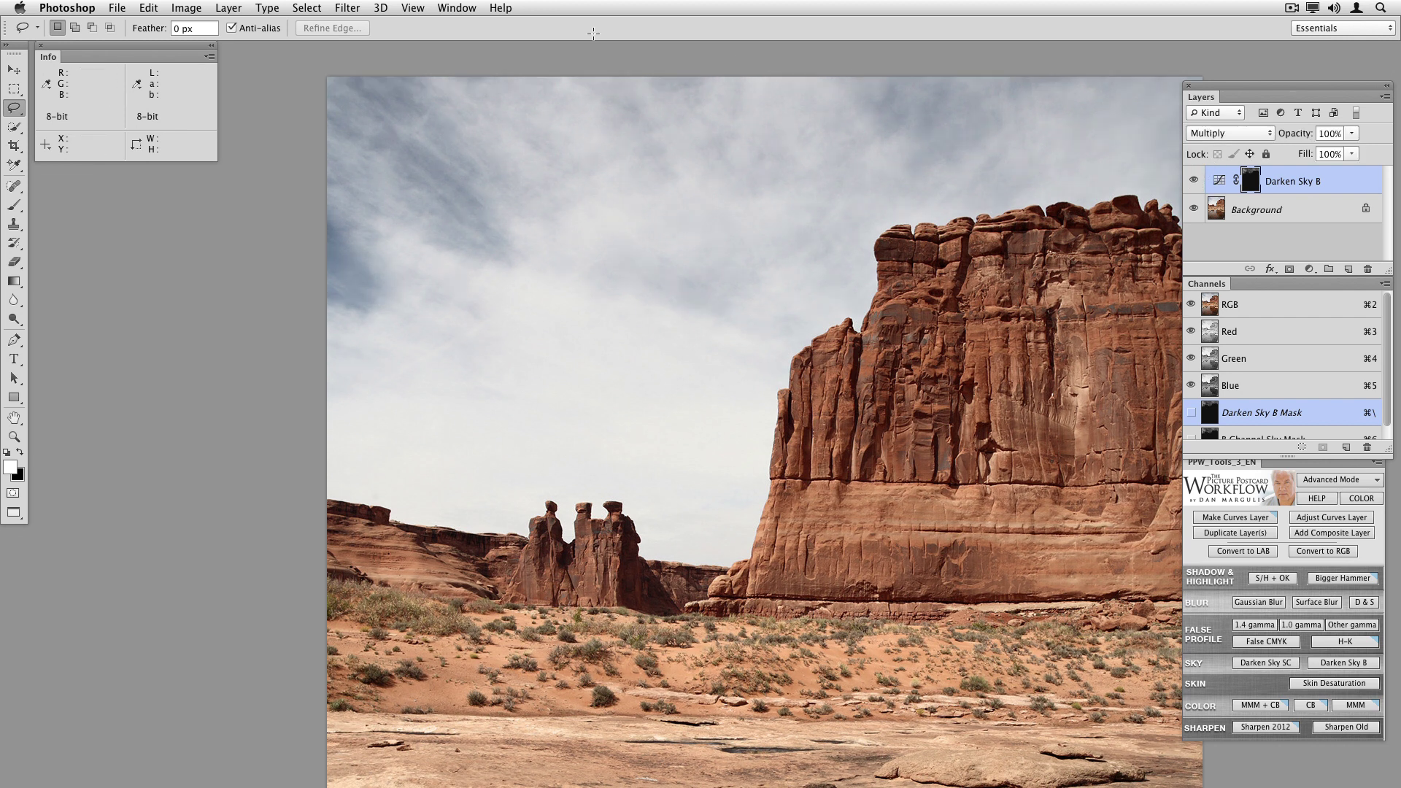
- Switch to the finished Ch09 Final.jpg and zoom in to view its top edge
left_click(456, 7)
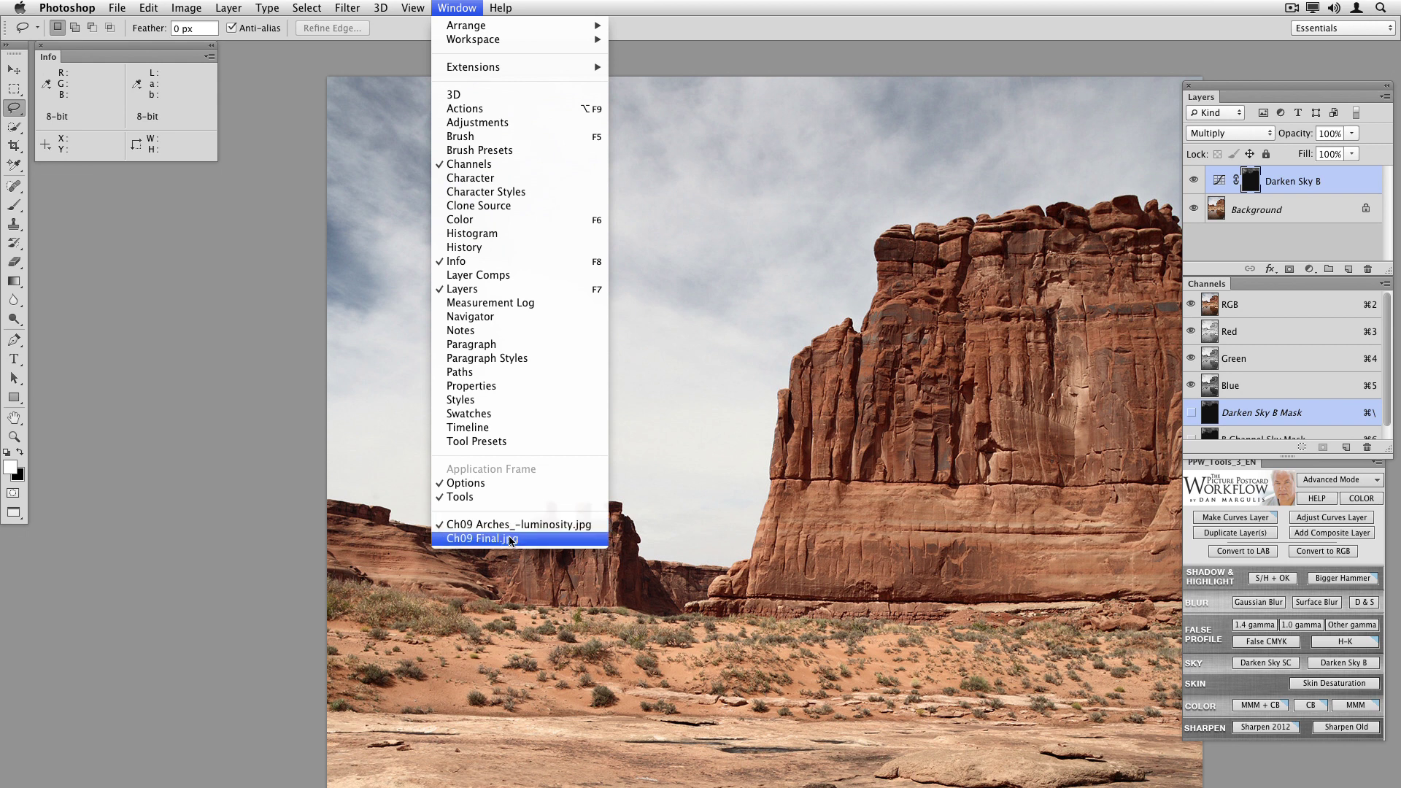
left_click(482, 539)
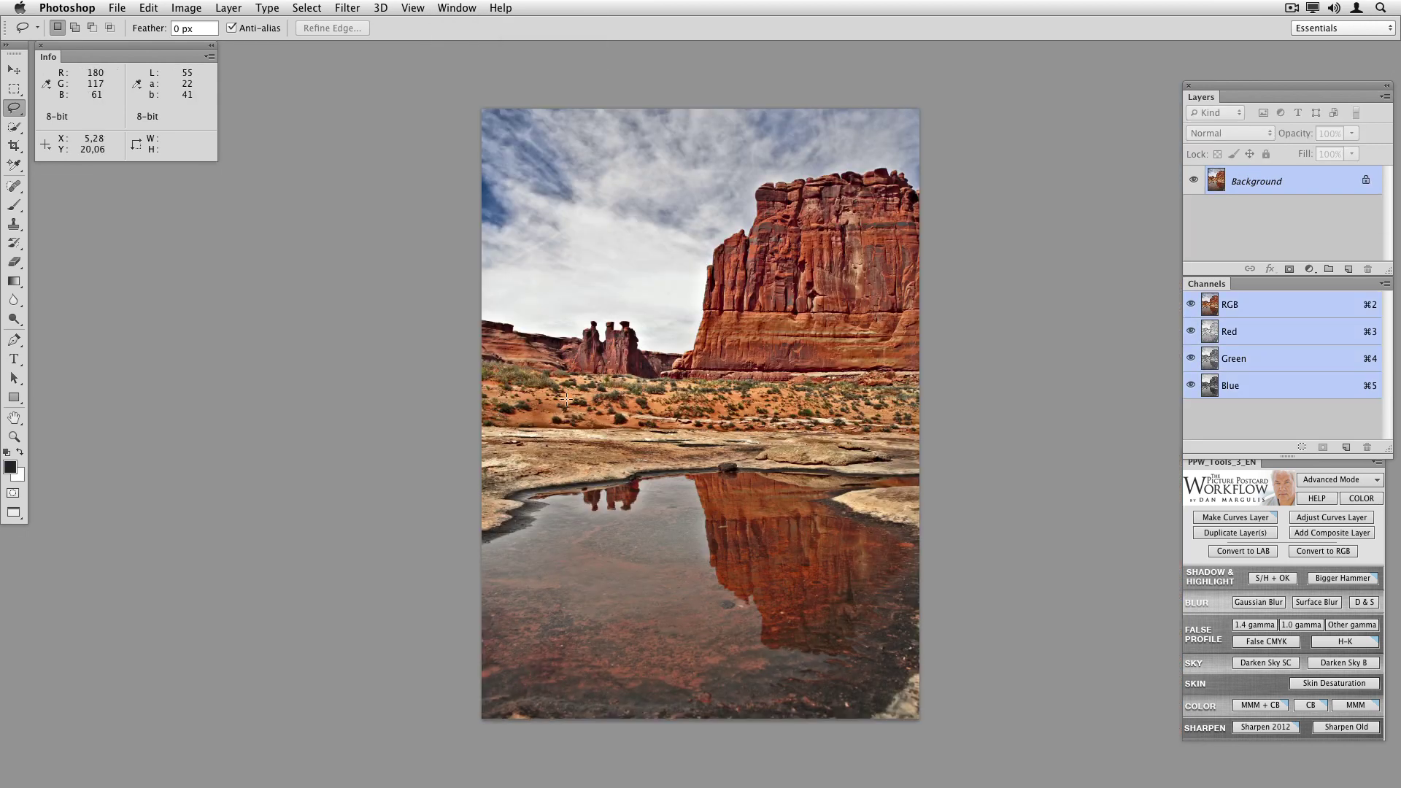
left_click(597, 283, "super")
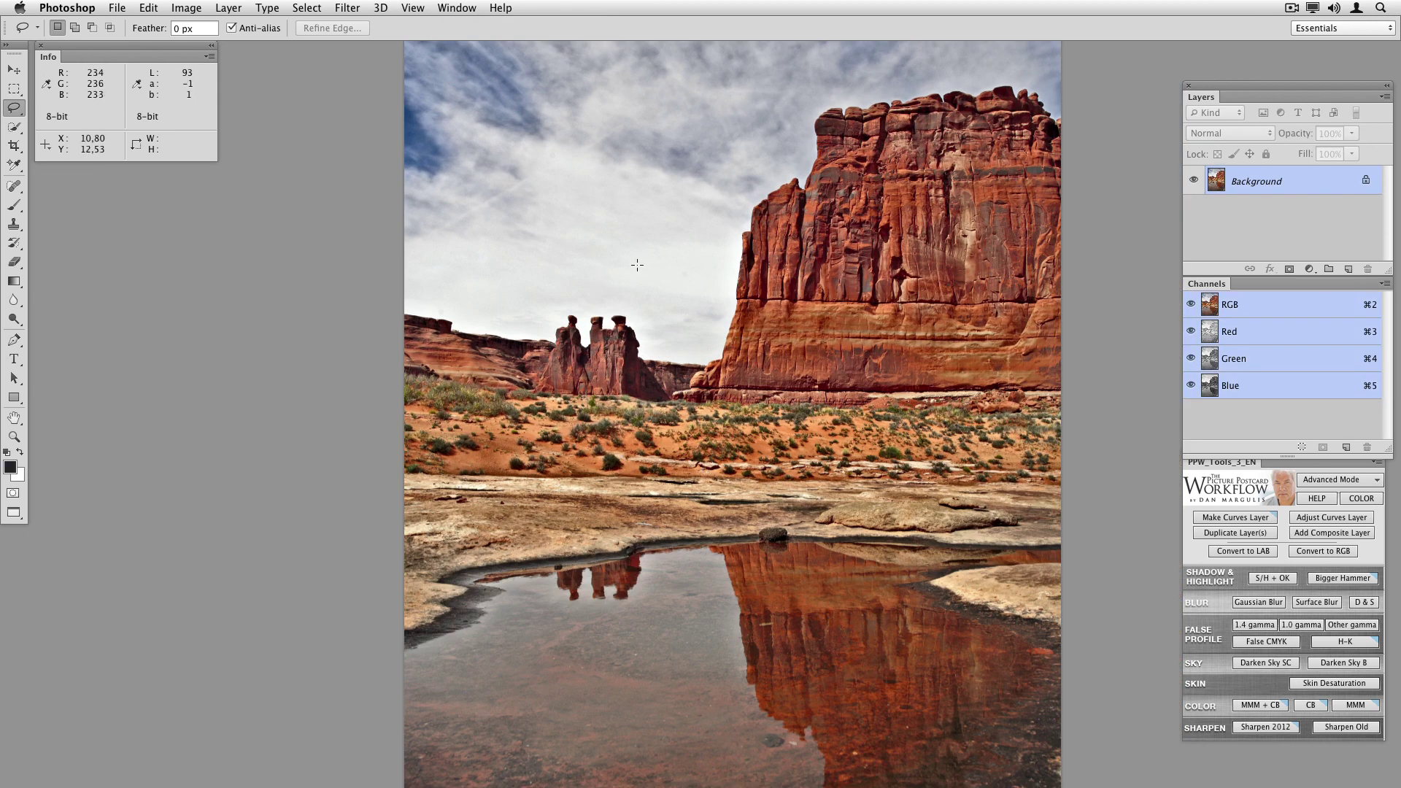
left_click_drag(635, 261, 635, 334)
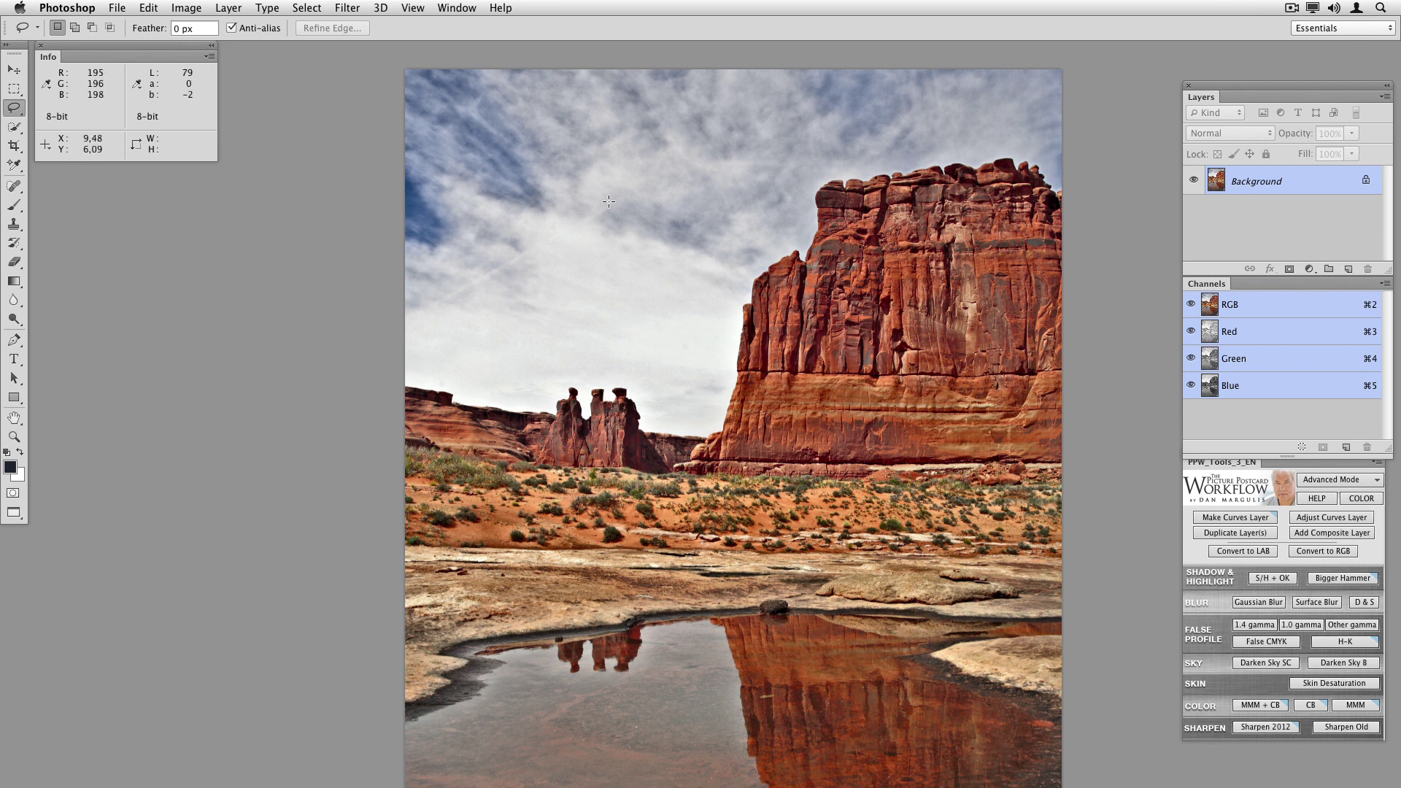
- Hide Darken Sky B in Ch09 Arches_-luminosity.jpg, then return to Ch09 Final.jpg's sky
left_click(480, 7)
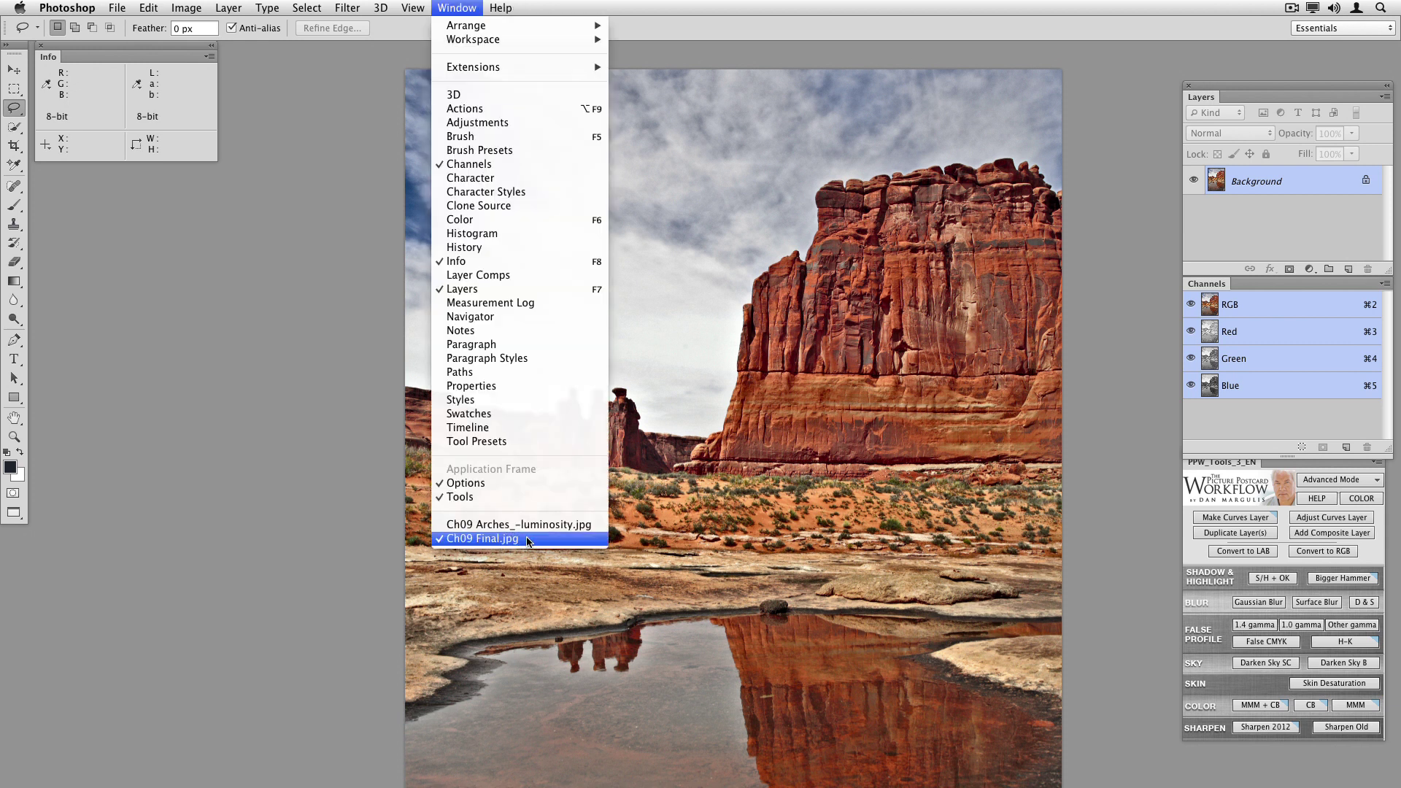
left_click(551, 525)
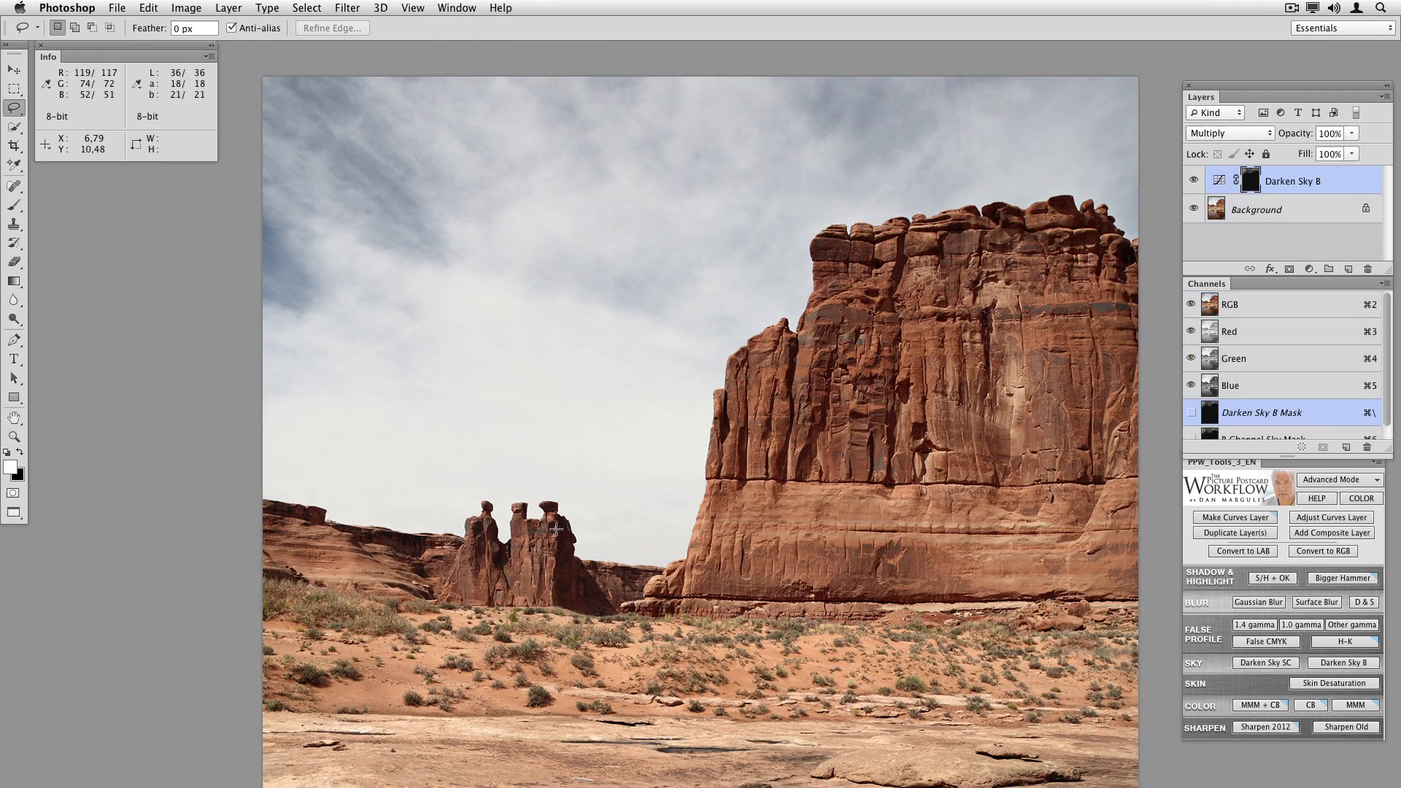
left_click(1194, 181)
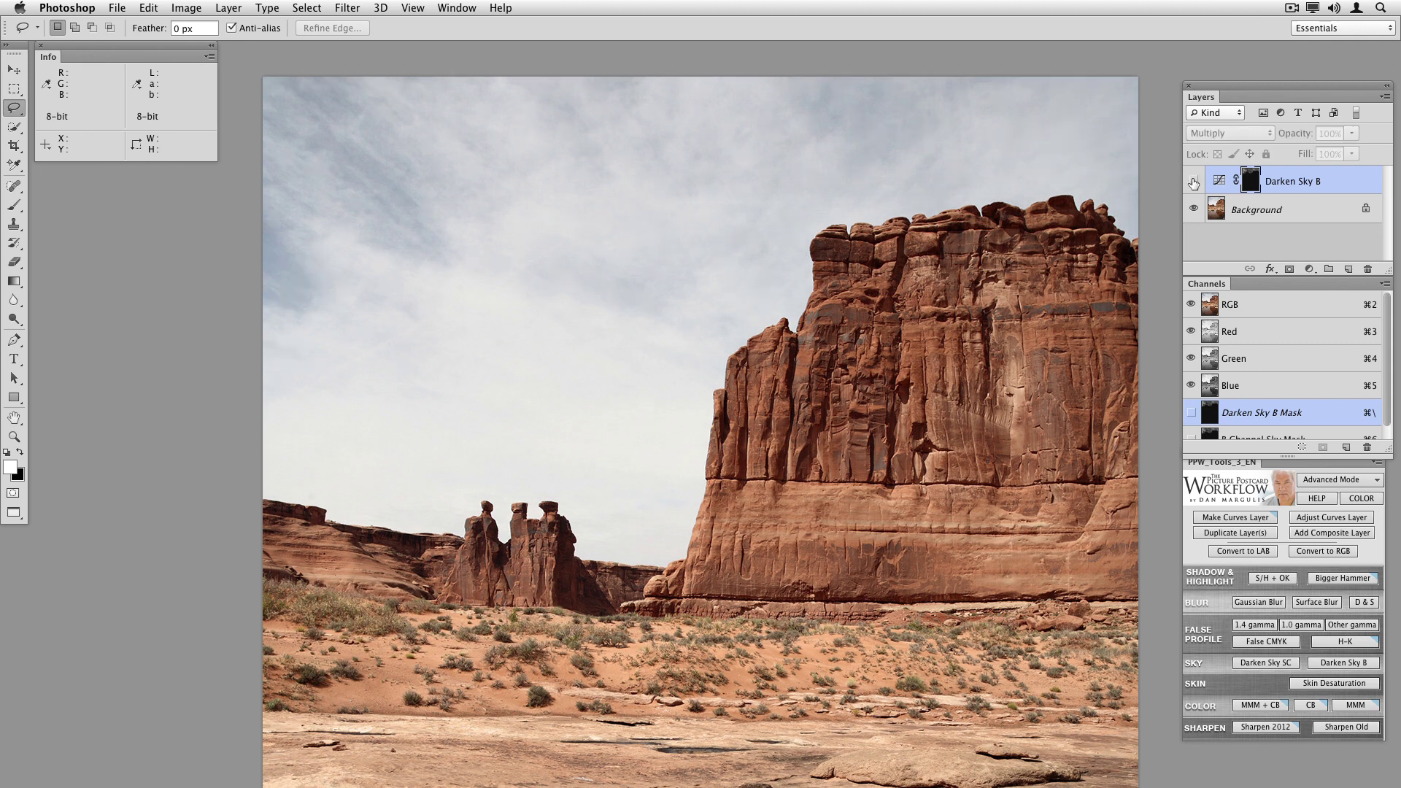
left_click(476, 7)
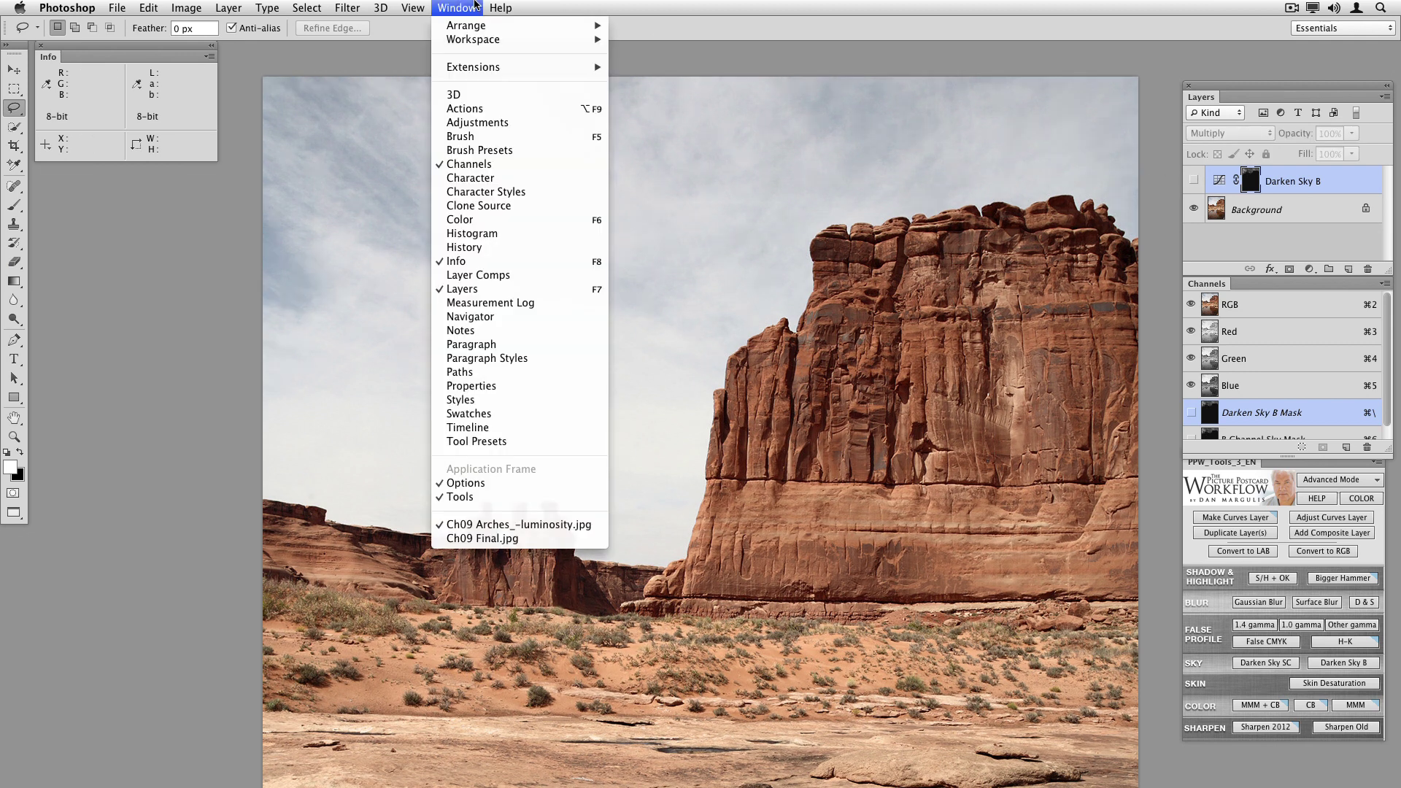
left_click(568, 547)
left_click(633, 206)
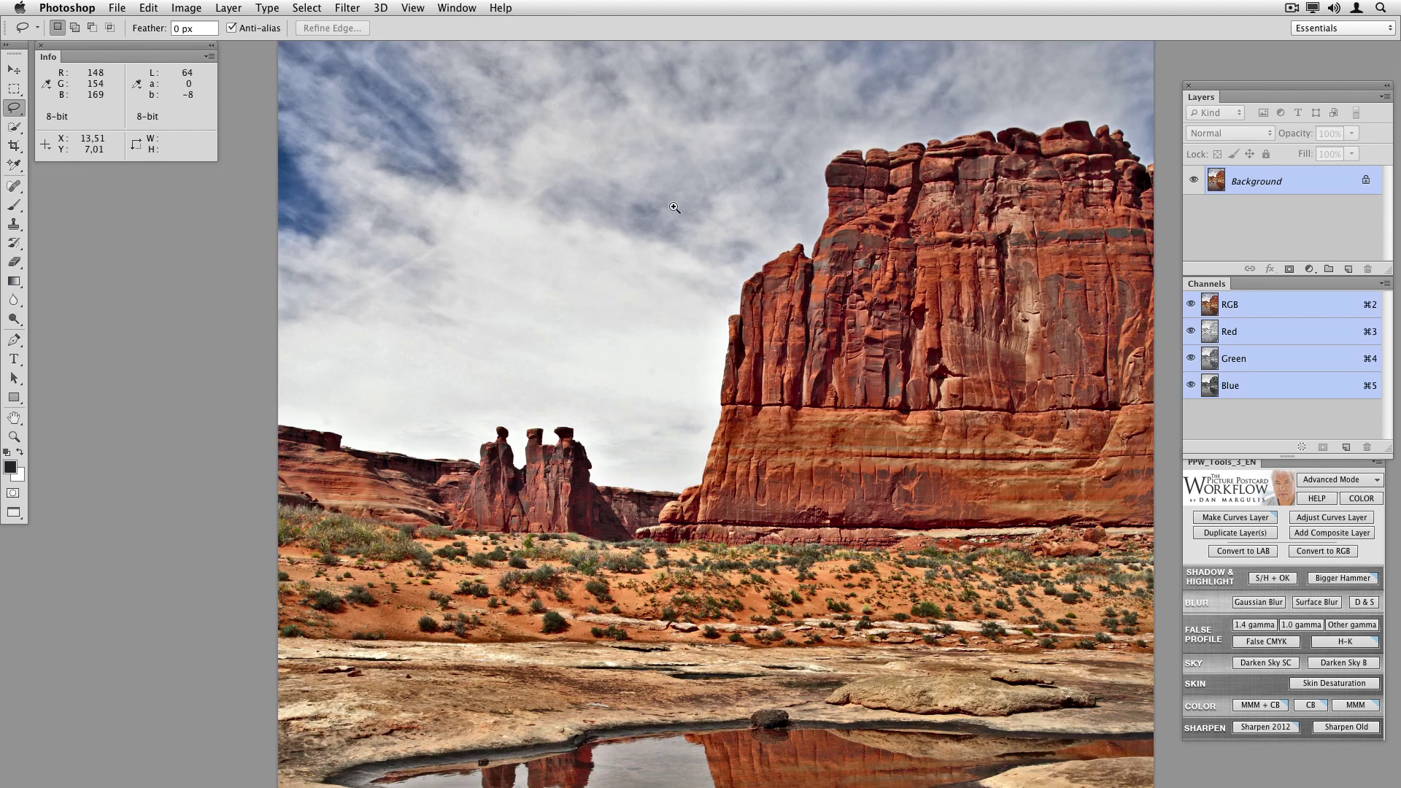
scroll(674, 207, "up", 3)
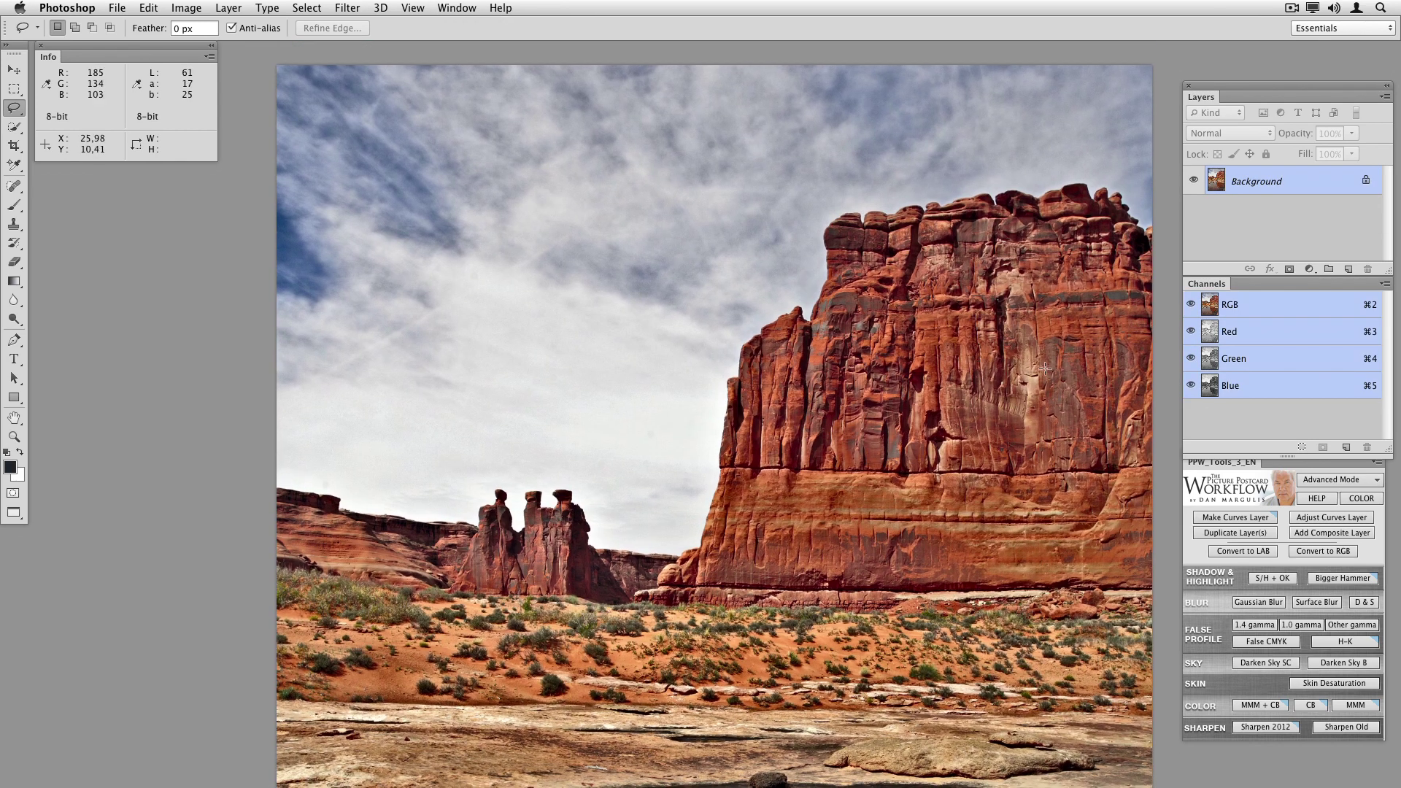